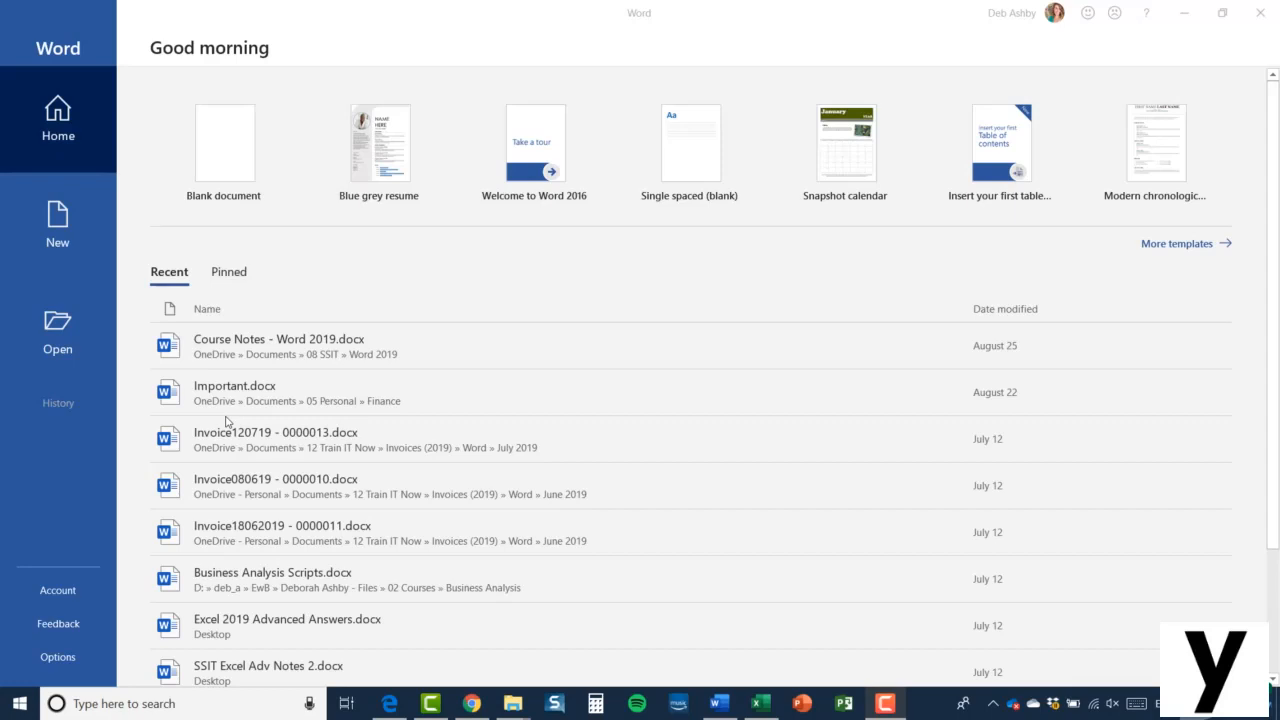
Step: Open the full template gallery and look through the available document templates
click(369, 284)
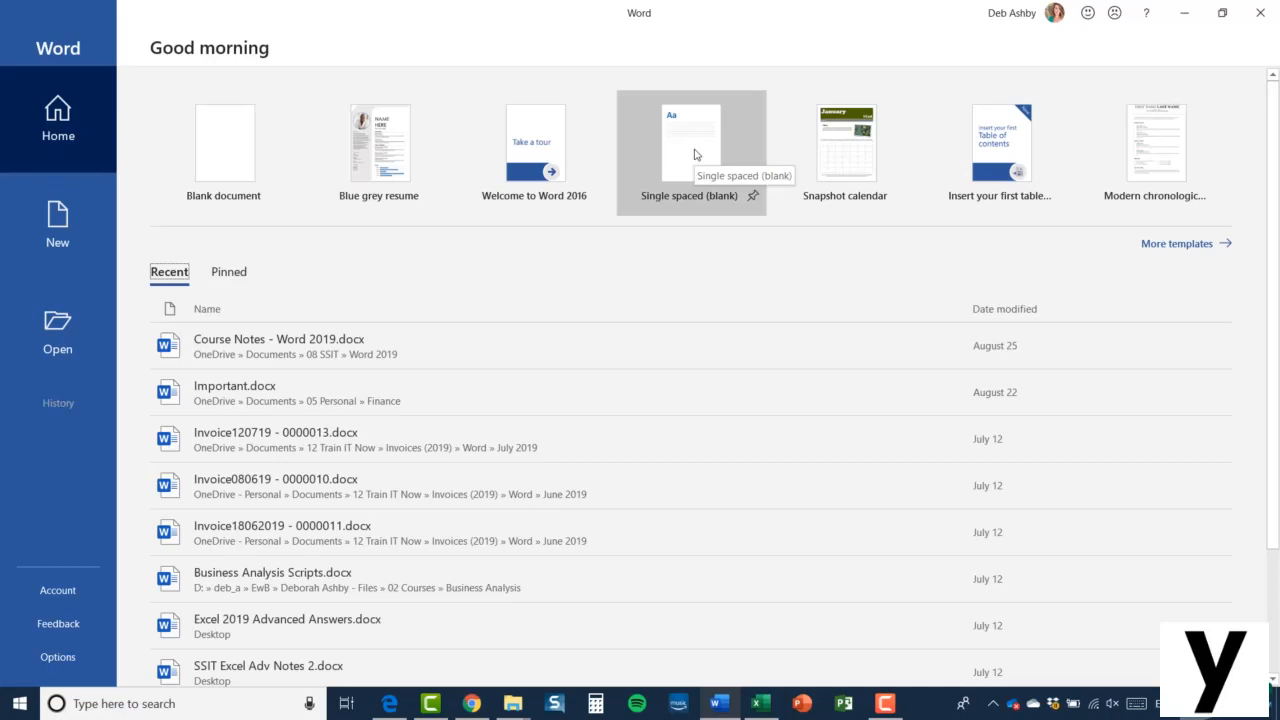
click(1167, 246)
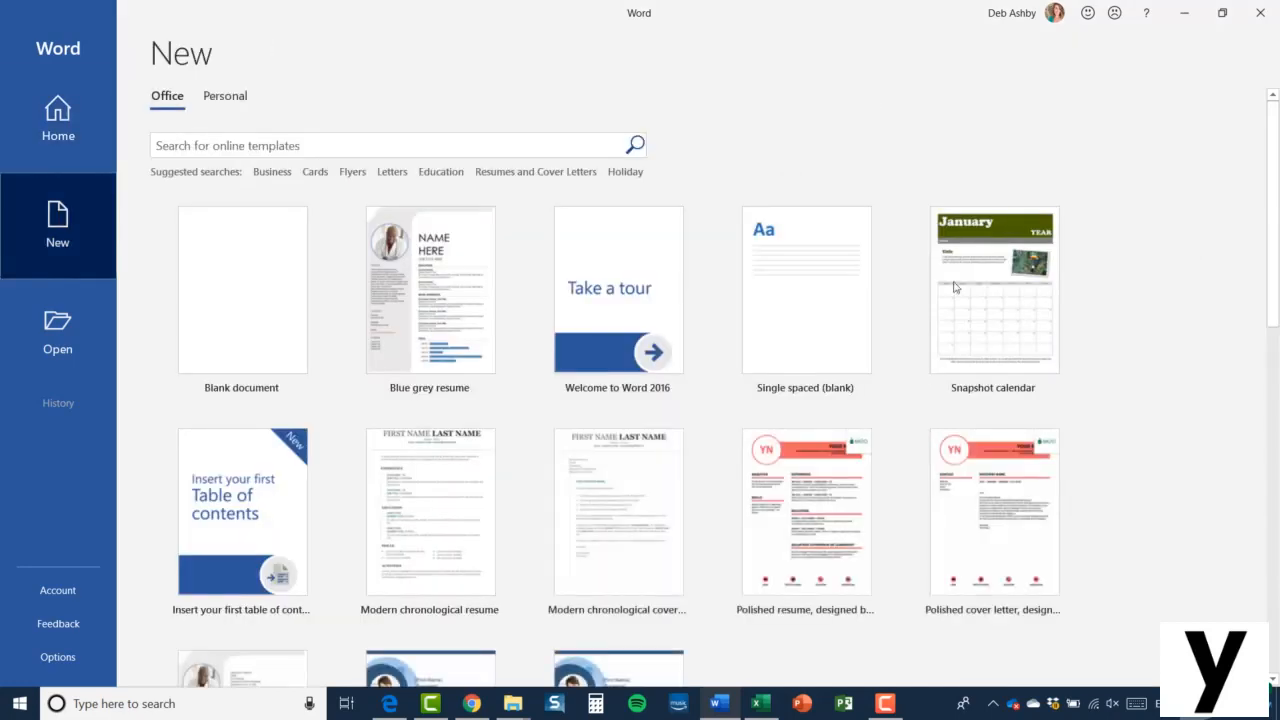
scroll(1117, 304, down, 1)
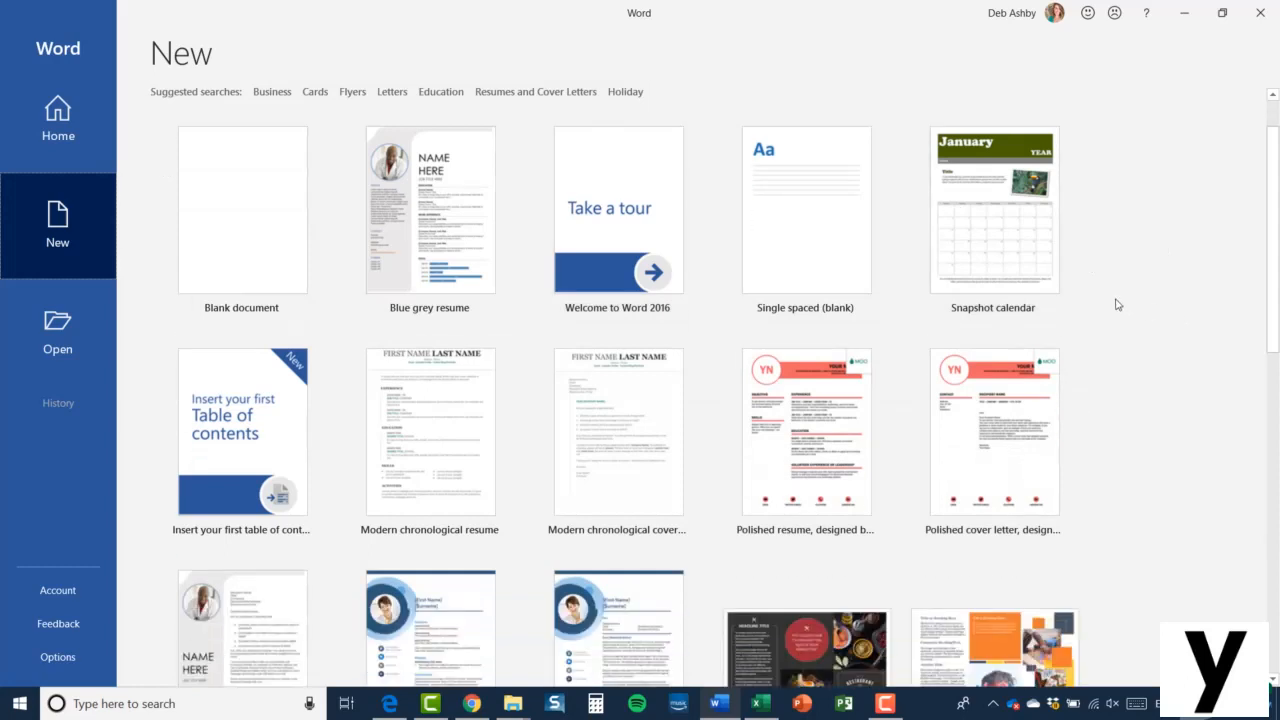
scroll(1117, 304, down, 1)
scroll(1117, 304, down, 3)
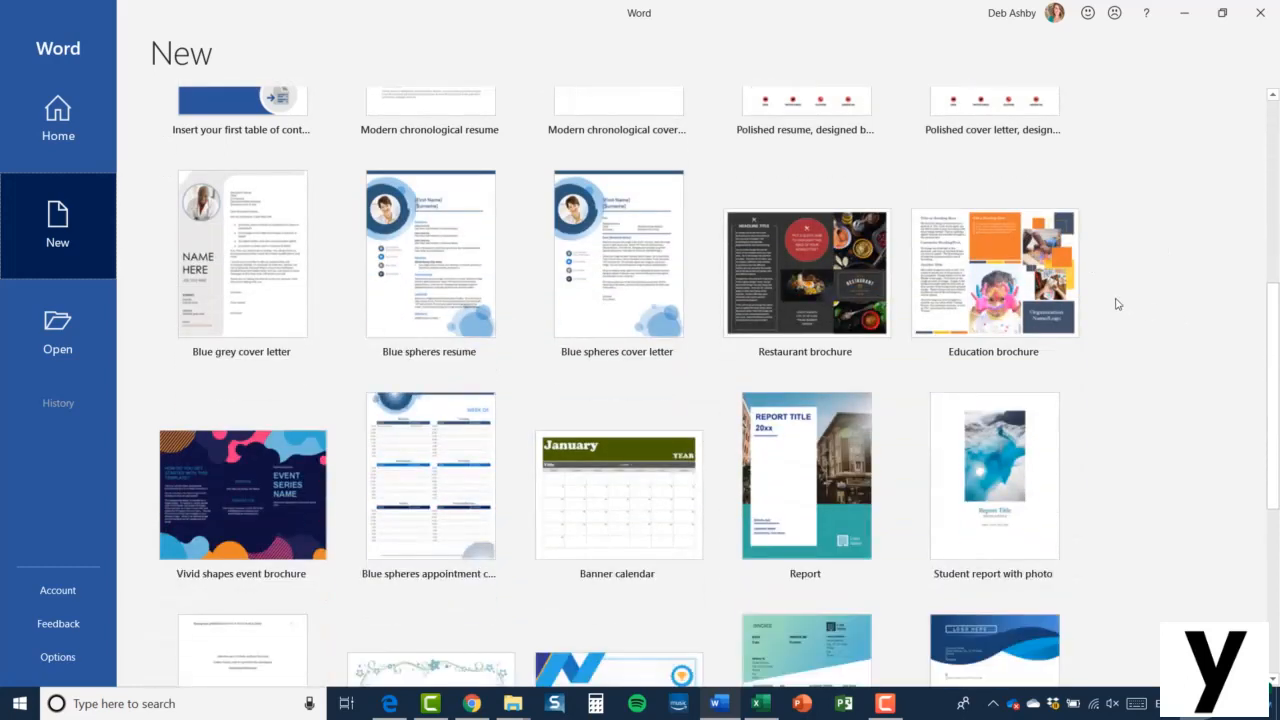
scroll(1117, 304, down, 2)
scroll(1117, 304, up, 8)
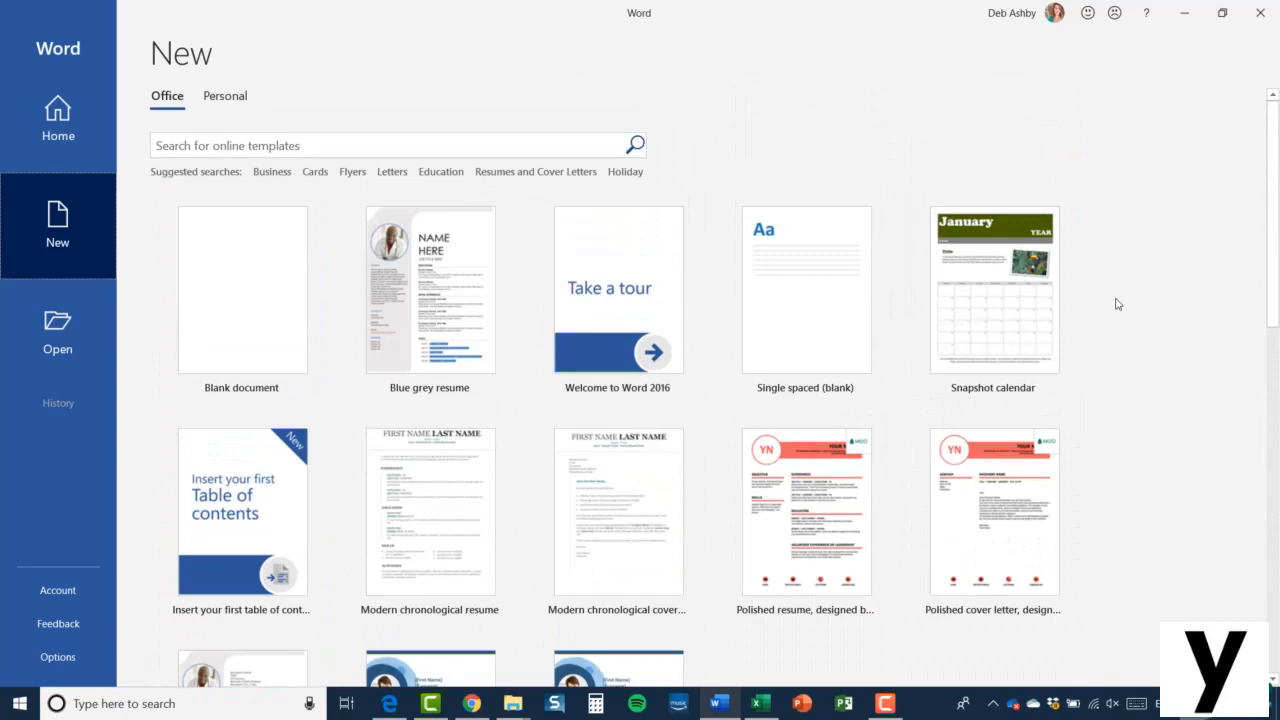
Step: Search the online templates for "resume", and return to the full template gallery
click(206, 145)
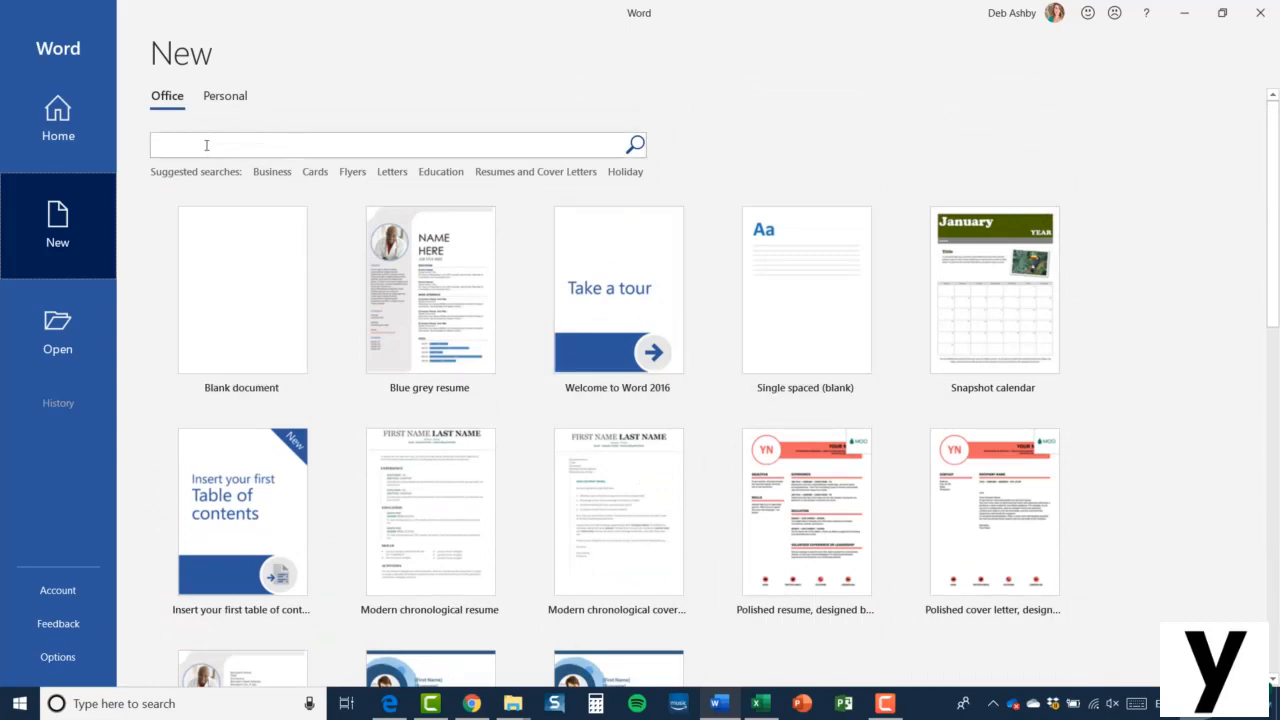
text(resume)
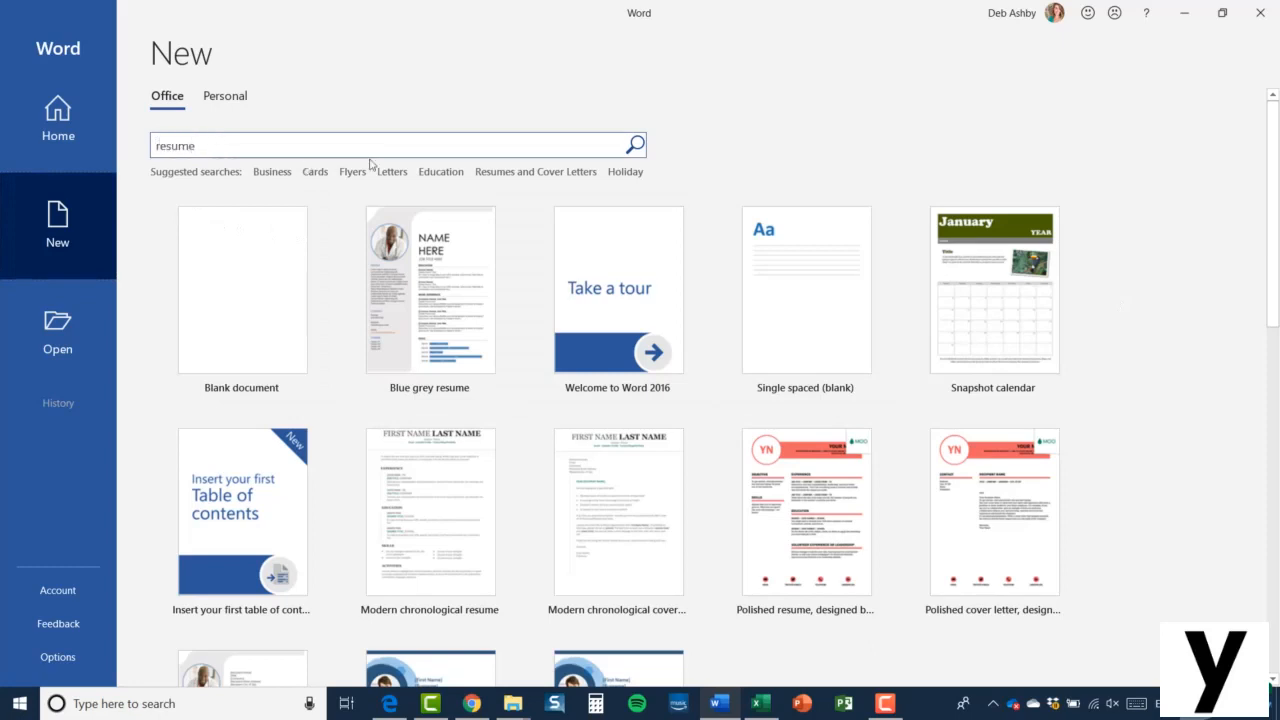
click(635, 145)
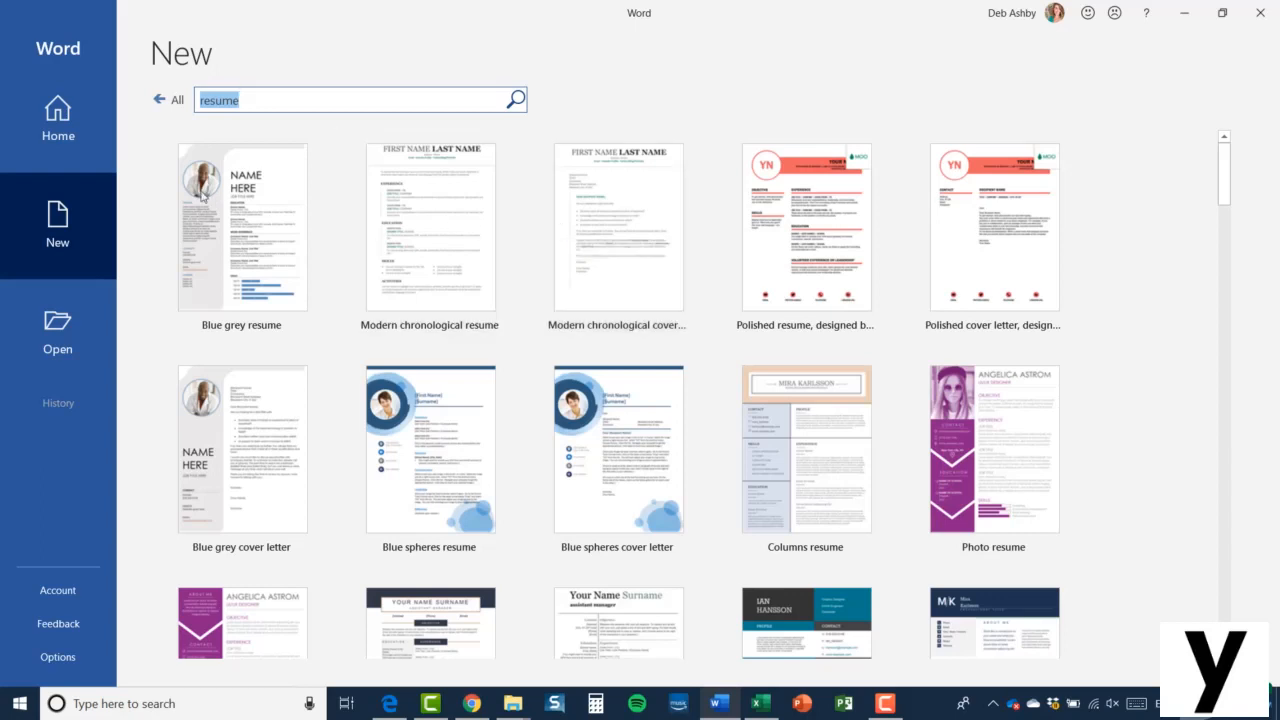
click(162, 102)
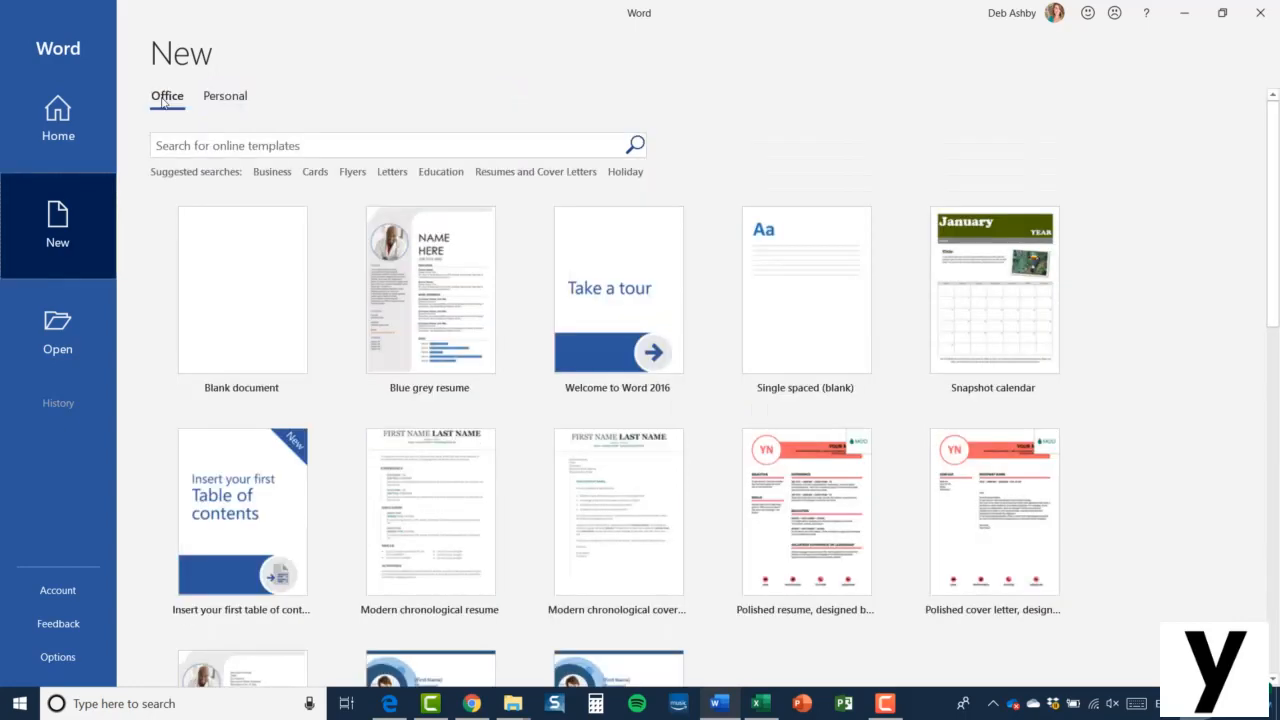
Step: Create a blank document and enter "This is my first document" as its first line
click(241, 295)
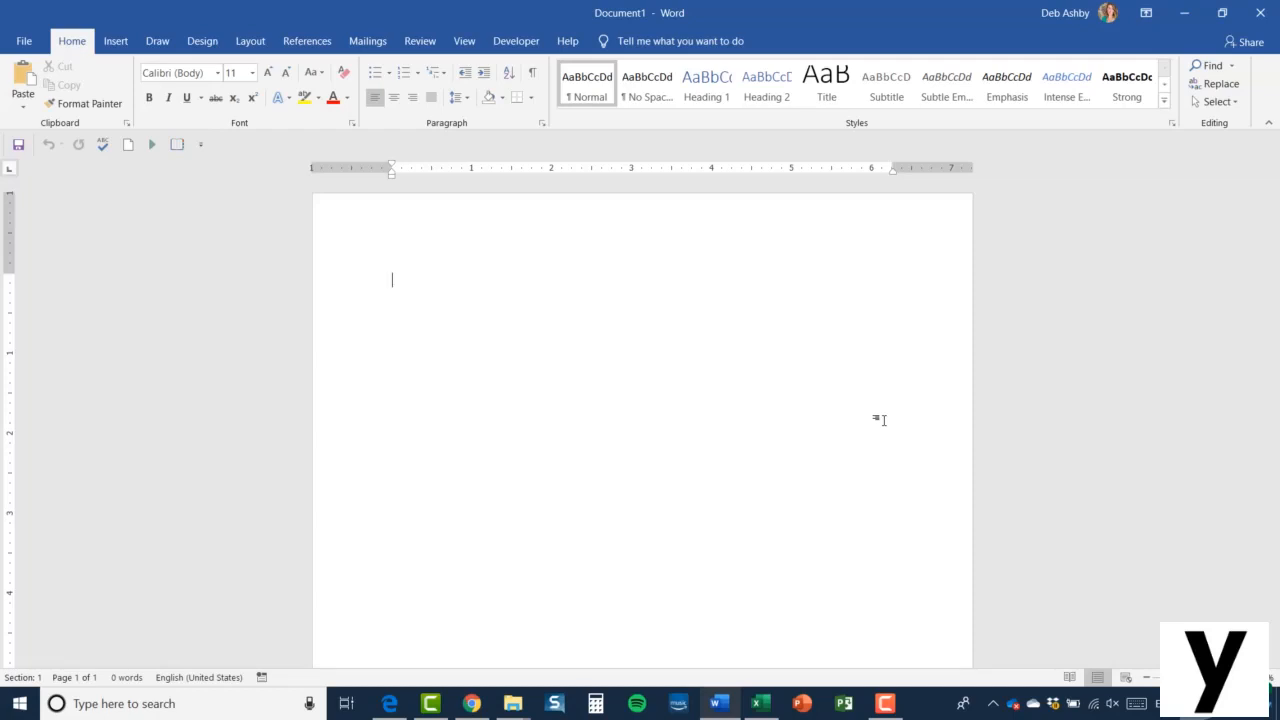
text(=)
key(BackSpace)
text(T)
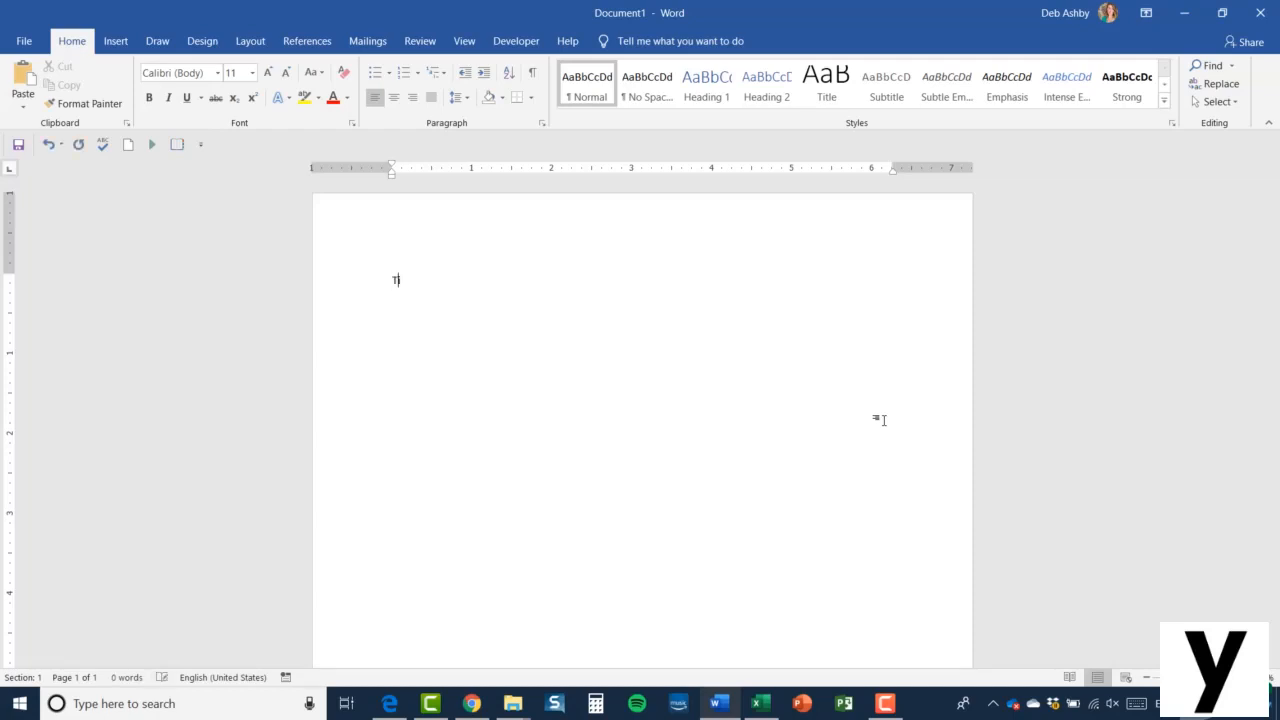
text(his is )
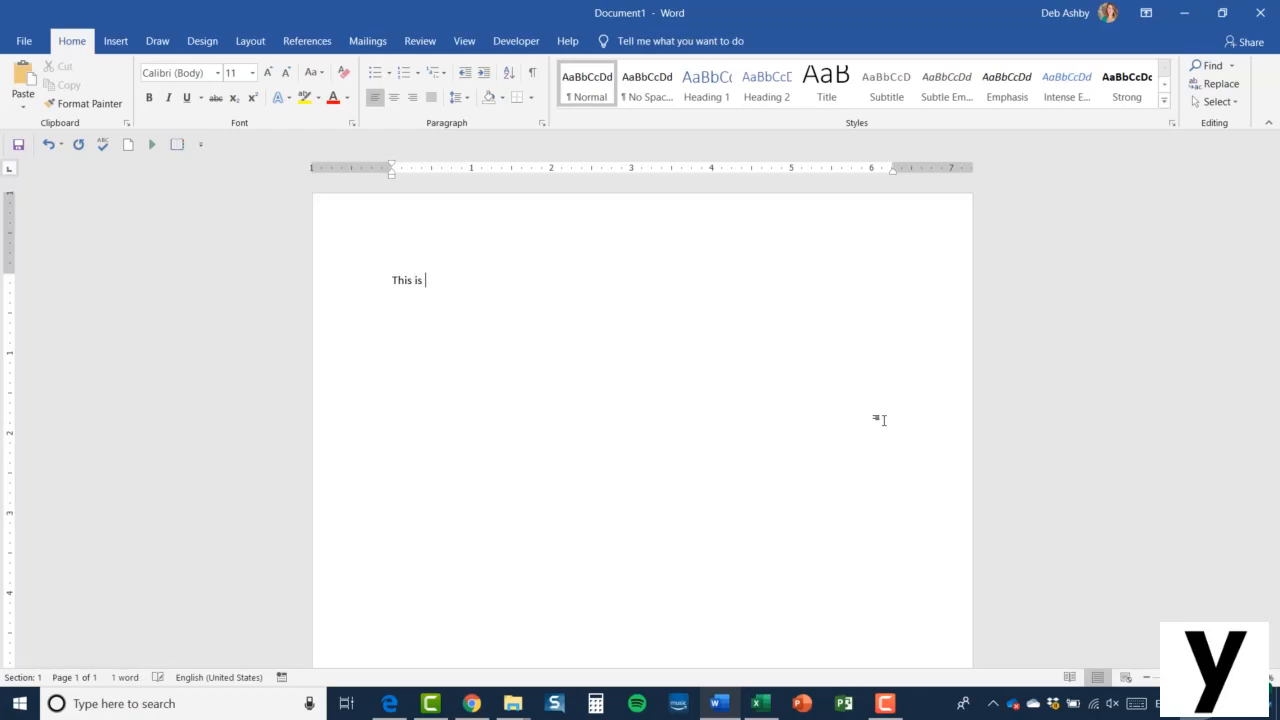
text(my firs)
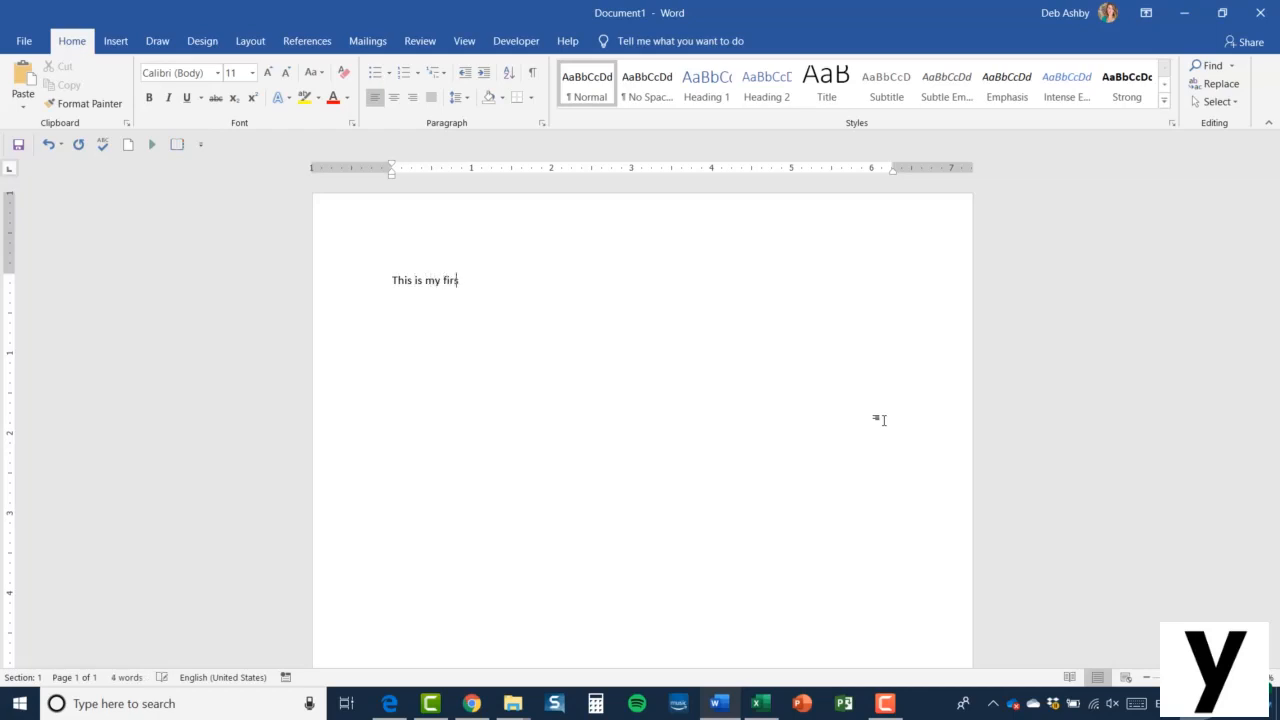
text(t document)
Step: Add a second paragraph reading "This is how line breaks work"
key(Return)
text(T)
key(BackSpace)
text(This is how line b)
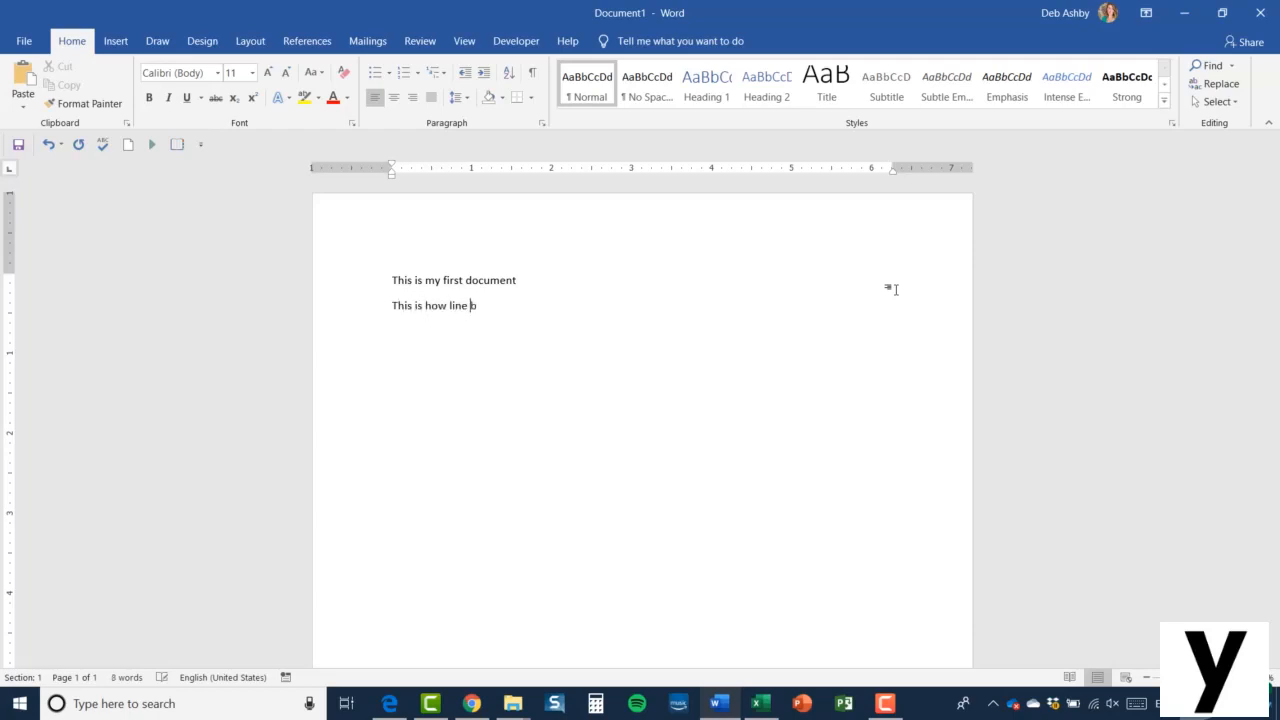
text(reaks works)
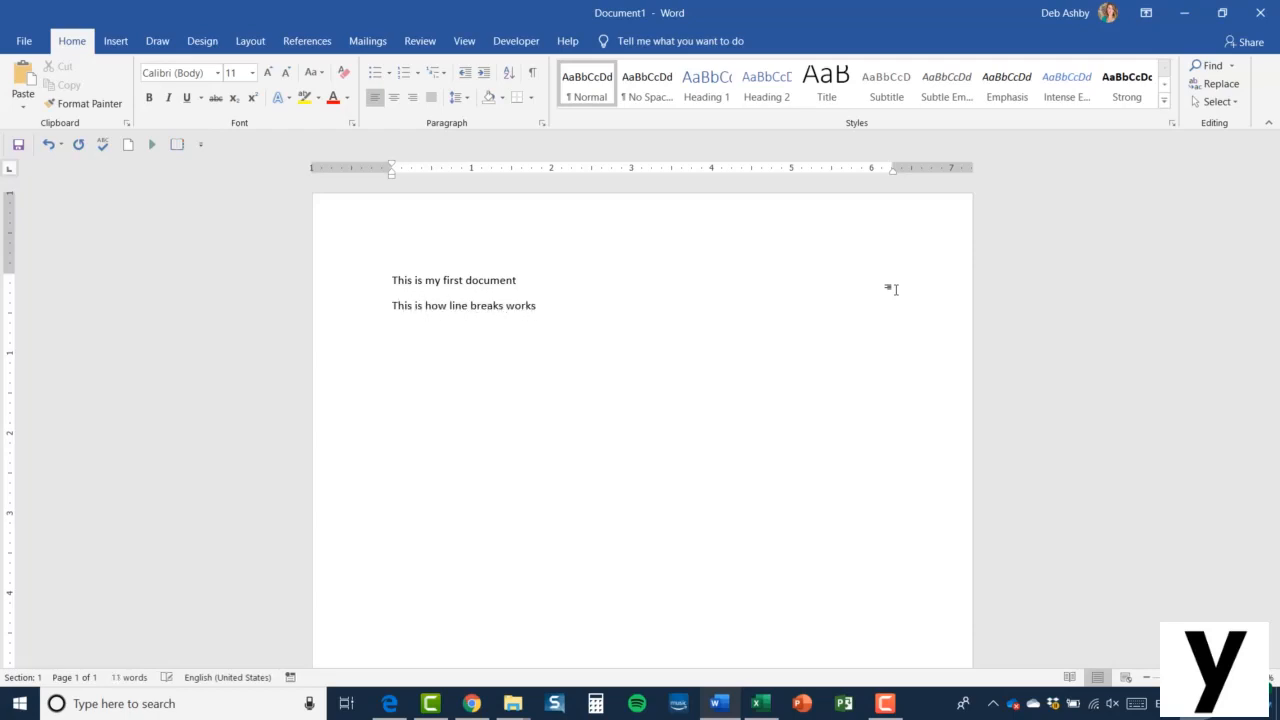
key(BackSpace)
key(Return)
text(this is how)
key(BackSpace)
key(BackSpace)
key(BackSpace)
key(BackSpace)
key(BackSpace)
key(BackSpace)
key(BackSpace)
key(BackSpace)
key(BackSpace)
key(BackSpace)
key(BackSpace)
Step: Misspell "breaks" as "breakes" in the second line and correct it with the suggested spelling "breaks"
click(500, 305)
text(e)
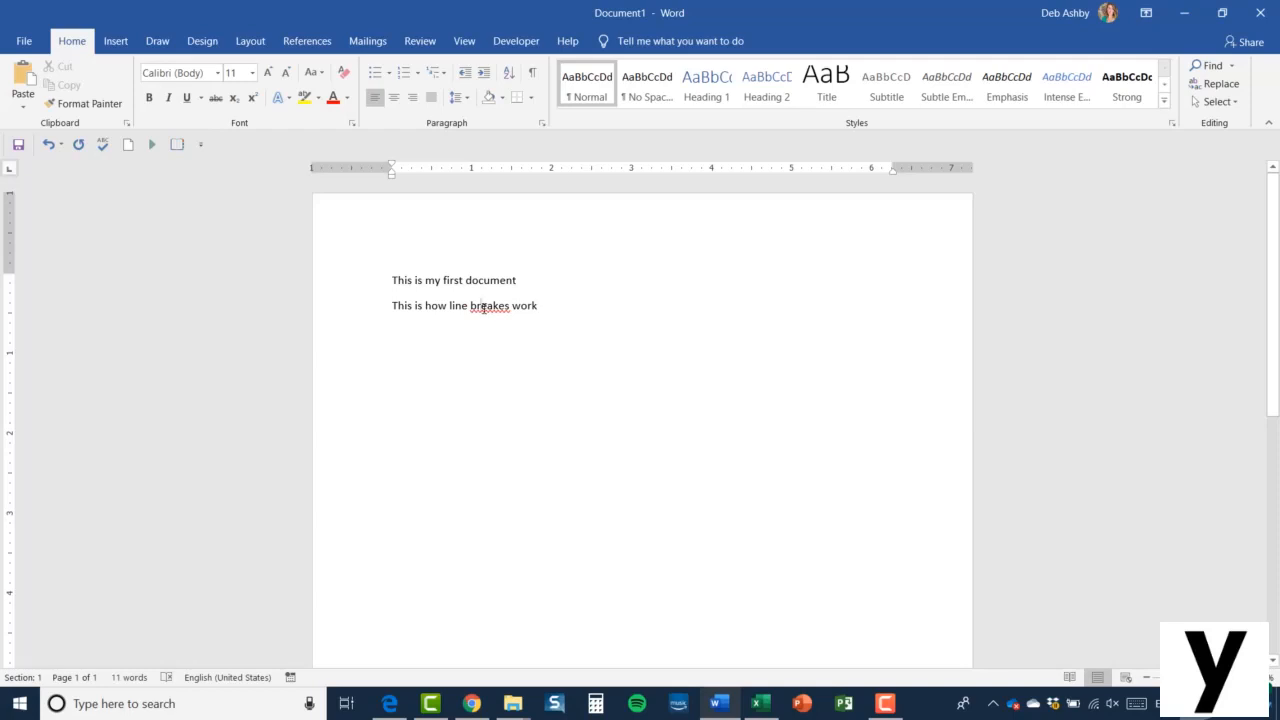
right_click(483, 307)
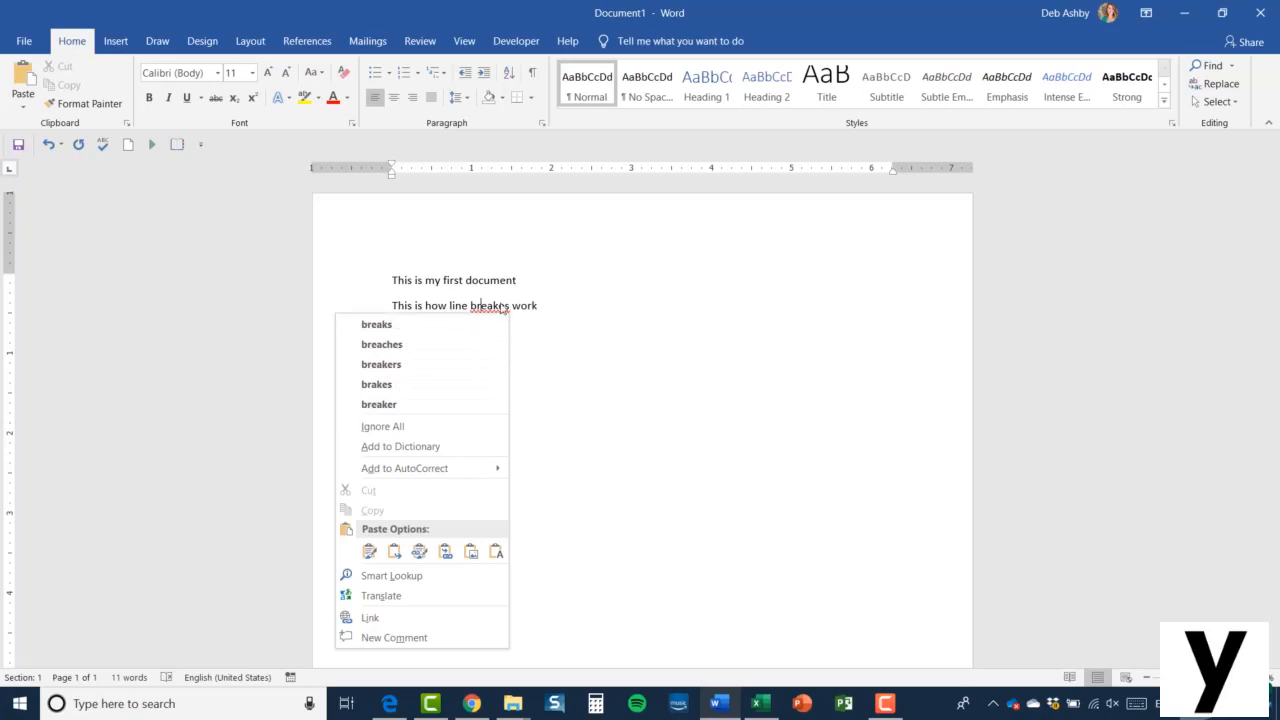
click(387, 326)
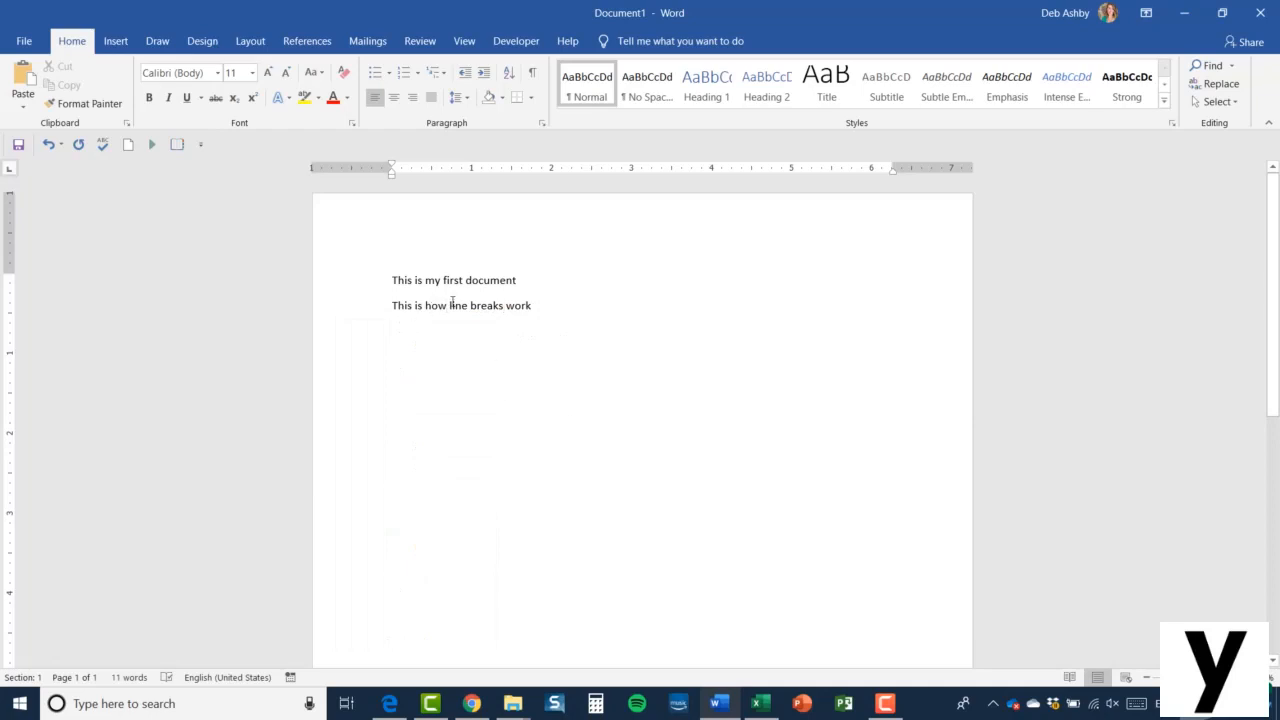
Step: Insert a comma and extra spaces after "how" in the second line, and apply the grammar suggestion "how,"
text(,)
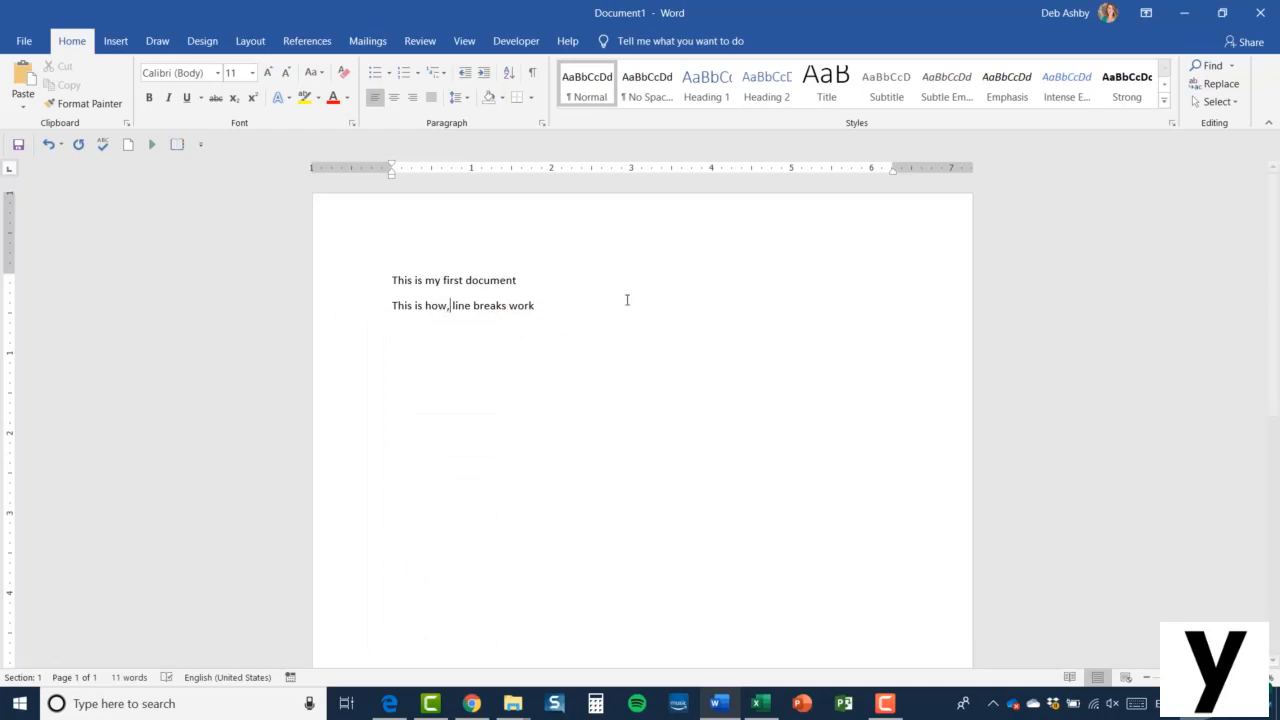
click(561, 303)
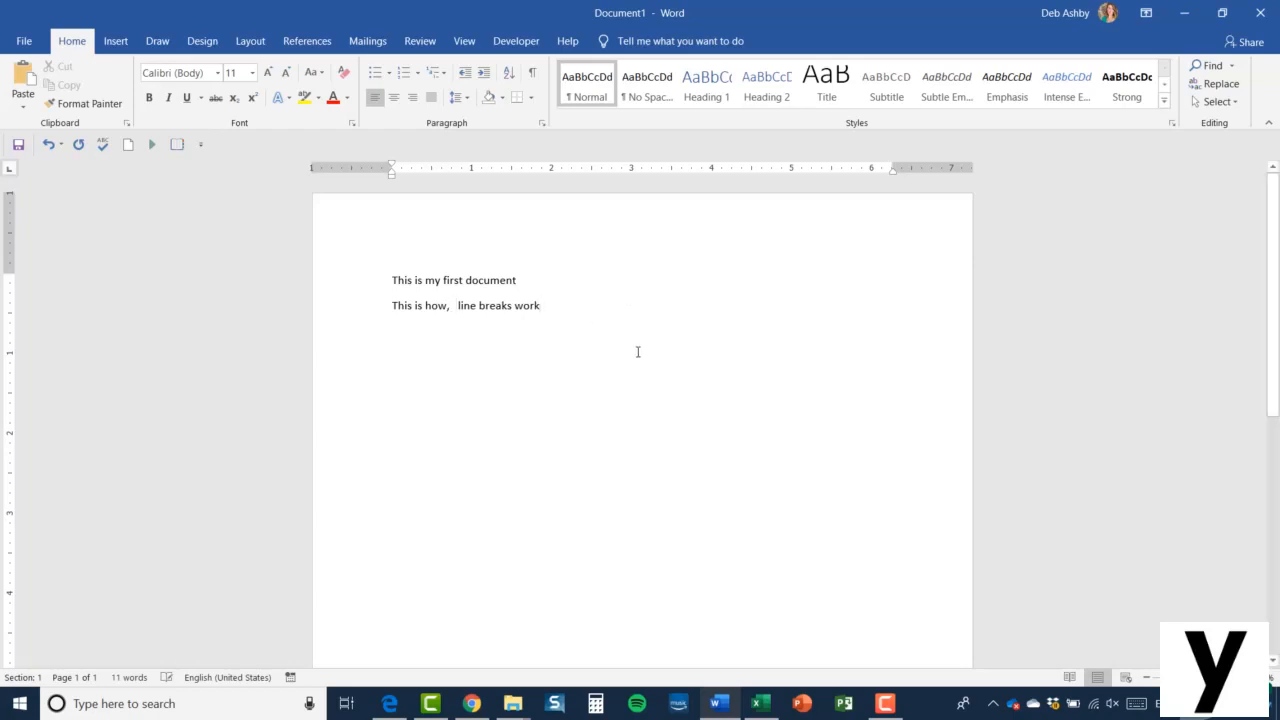
click(542, 281)
right_click(440, 310)
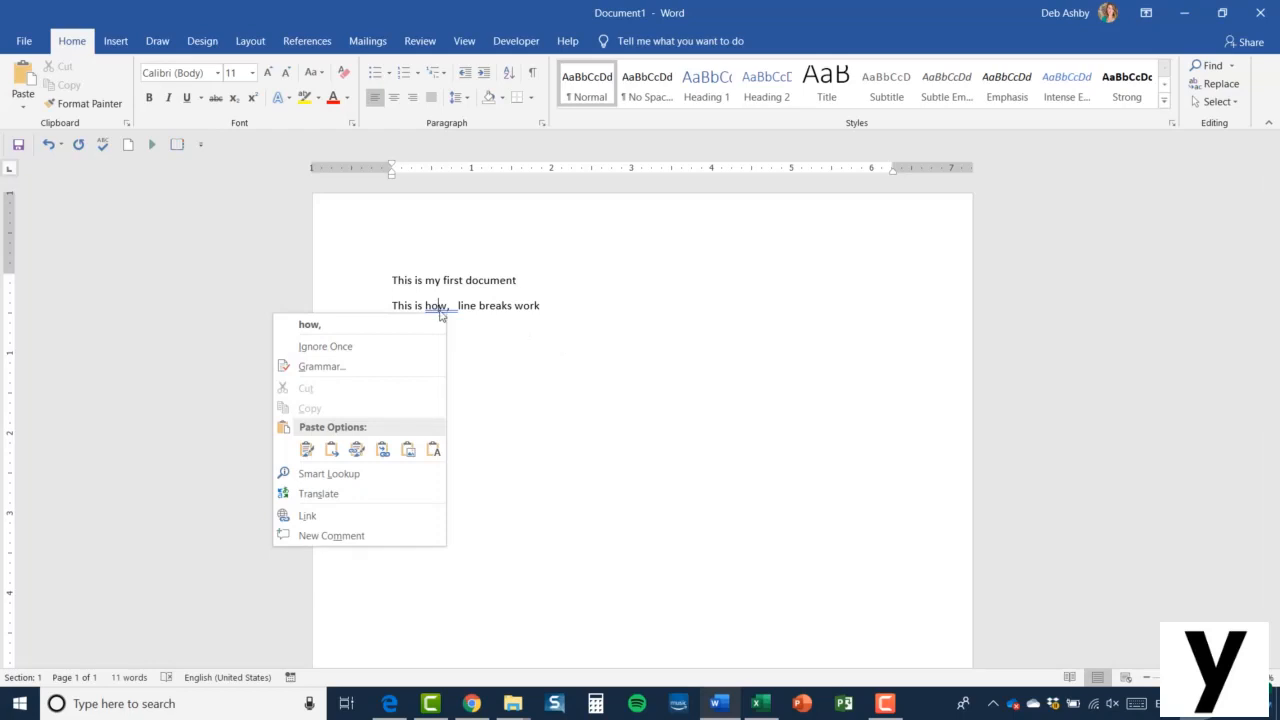
click(360, 326)
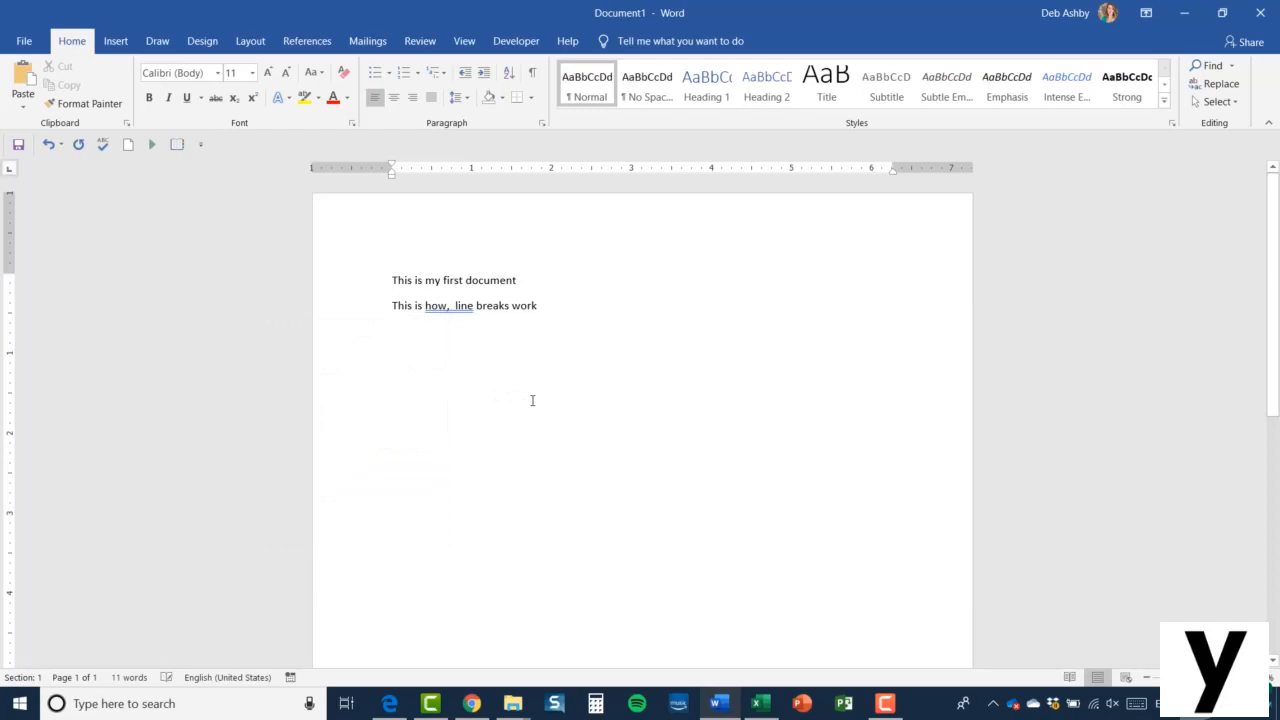
Step: Change "breaks" to "breakes" again and replace the misspelled word with the suggestion "breaks"
click(502, 305)
text(e)
right_click(496, 306)
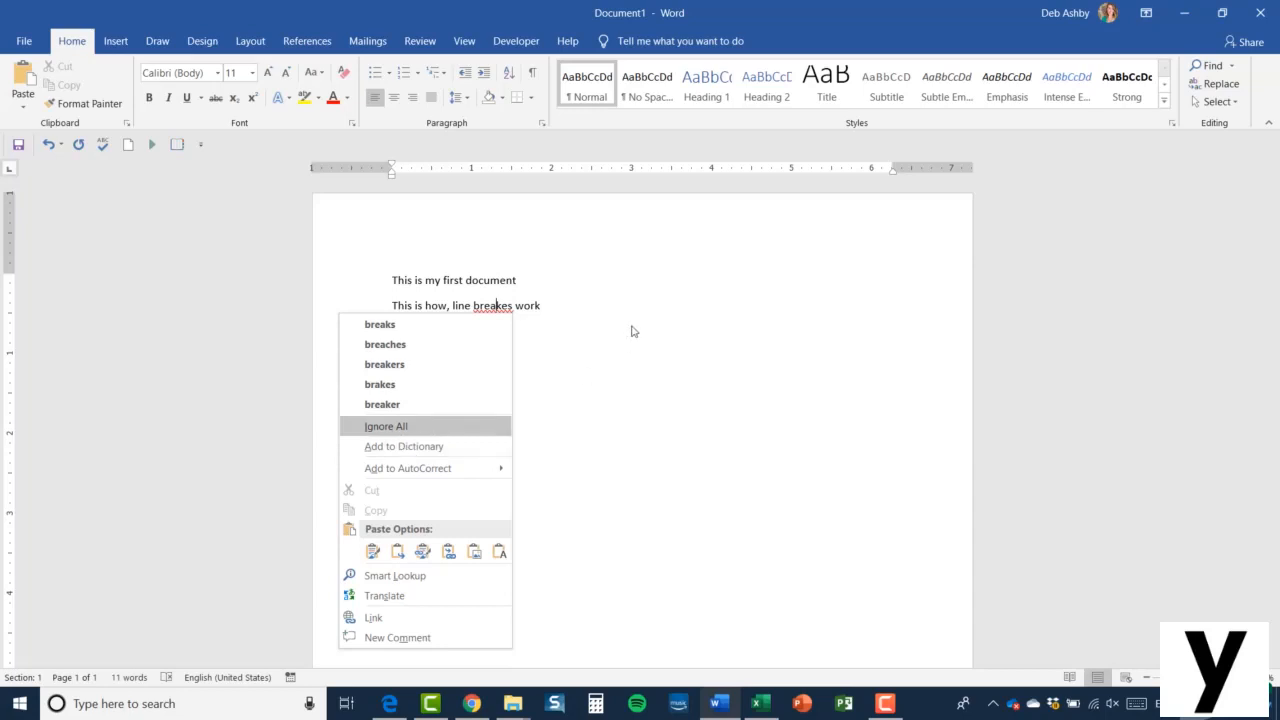
click(380, 325)
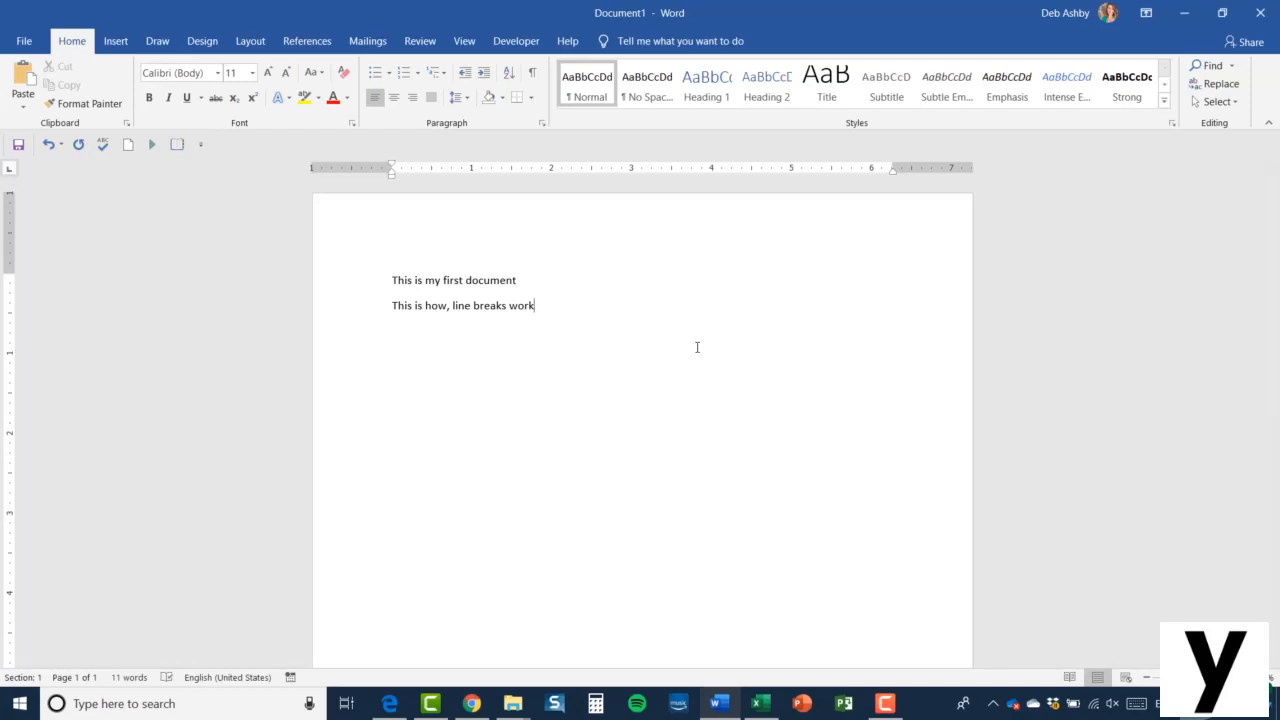
Step: Create a second blank document and switch back to the Document1 window
click(20, 45)
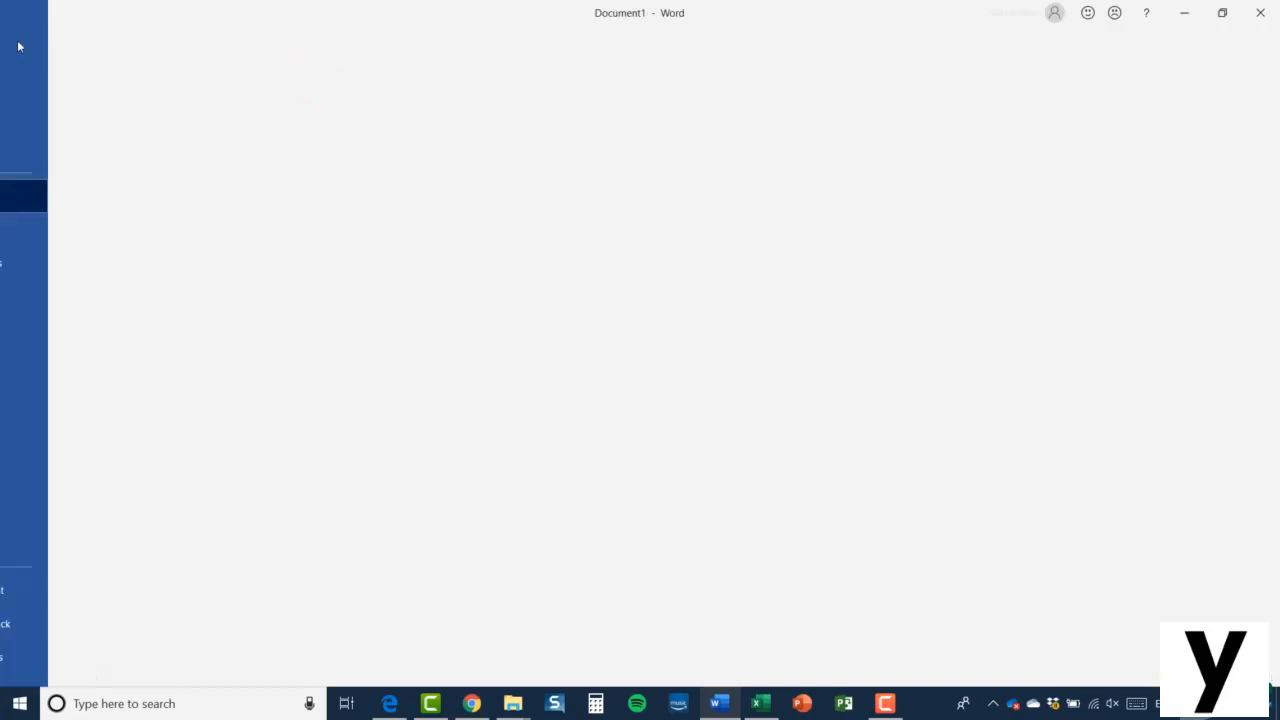
click(31, 124)
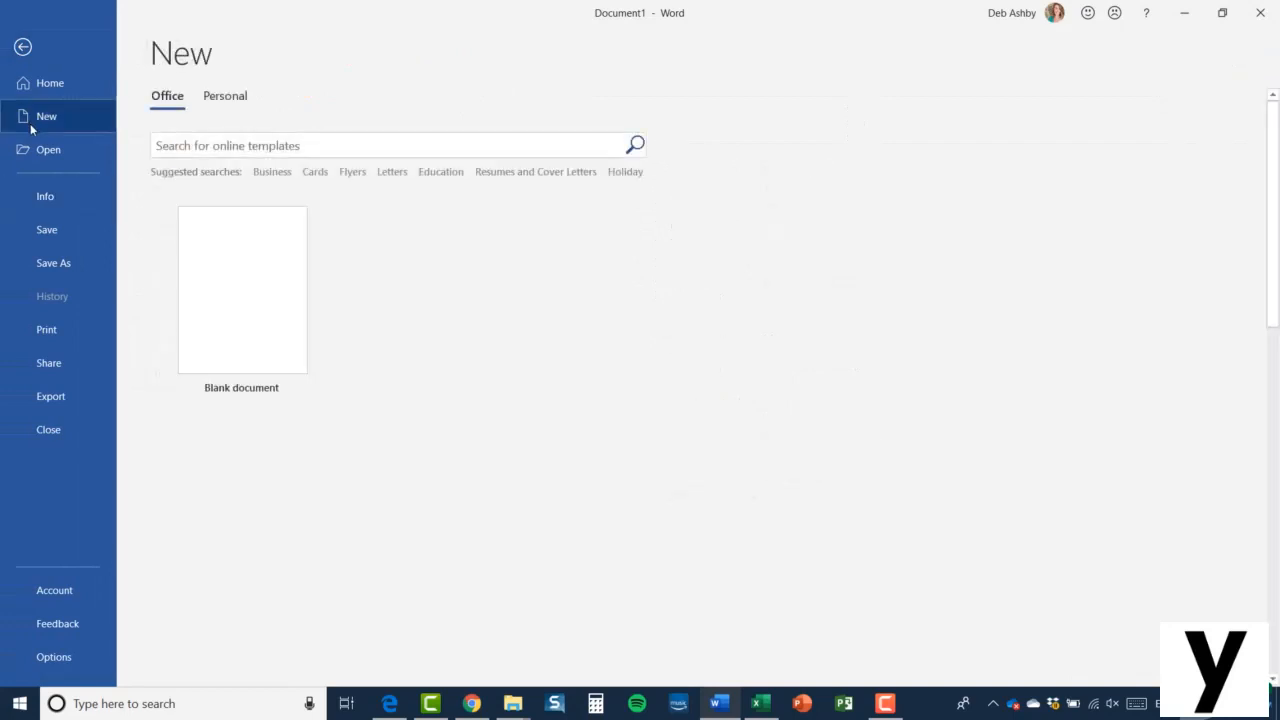
click(260, 314)
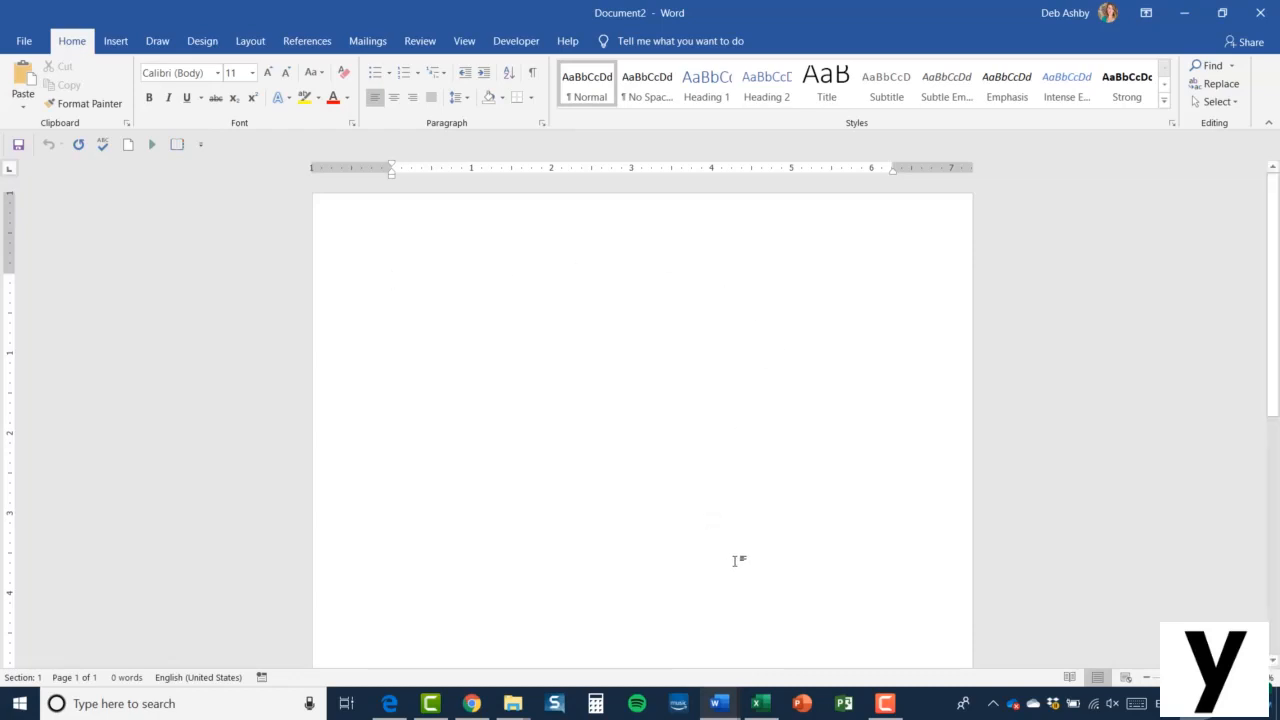
mouse_move(725, 706)
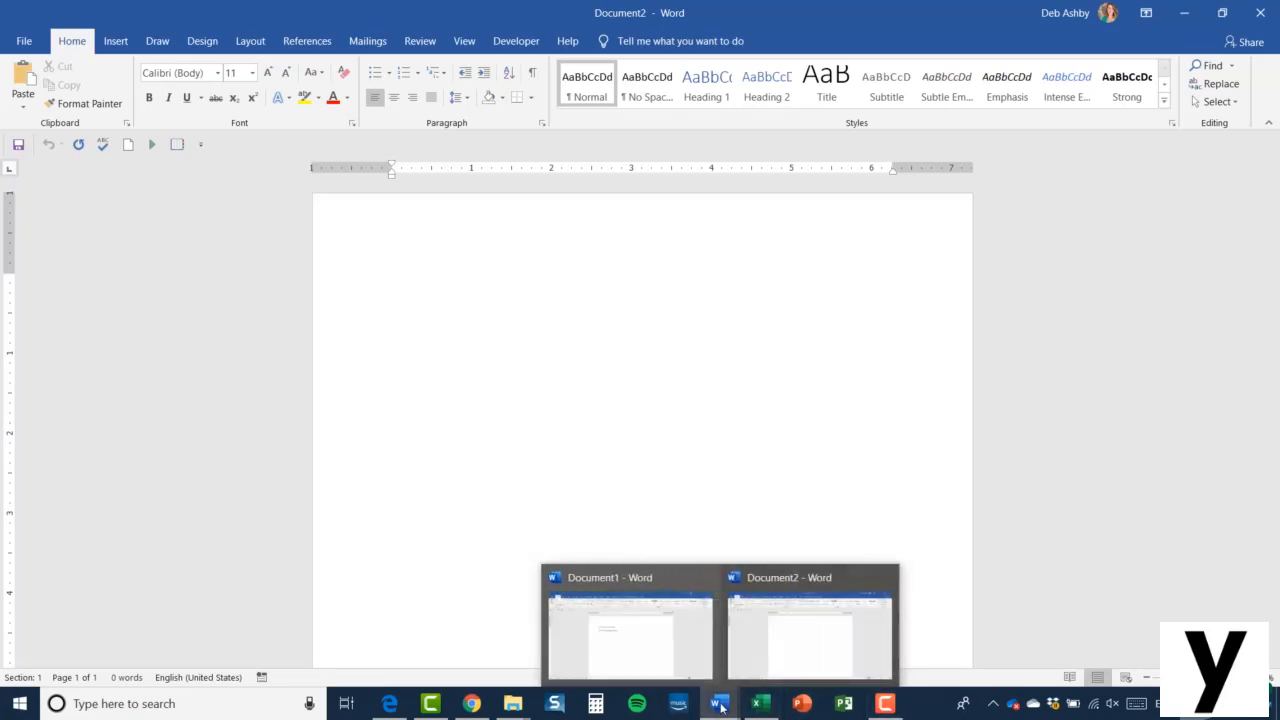
mouse_move(618, 636)
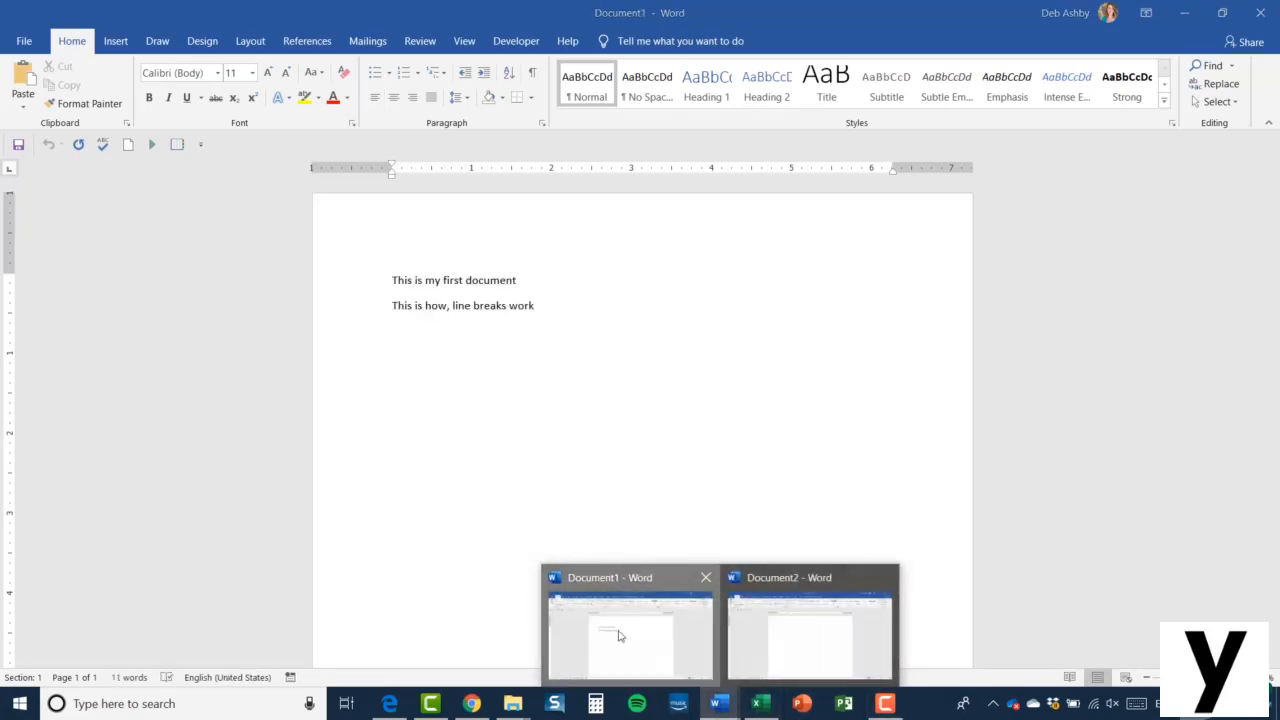
click(618, 636)
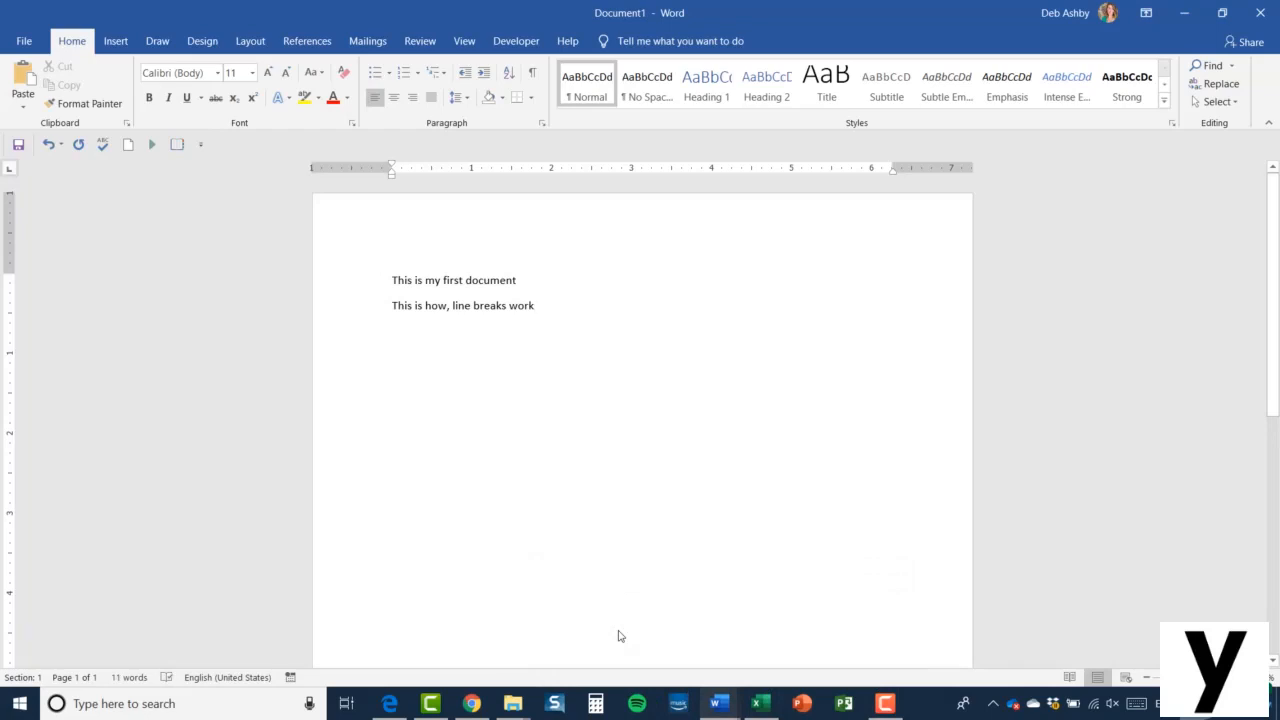
Step: Switch to the empty Document2 window and close that document
click(468, 42)
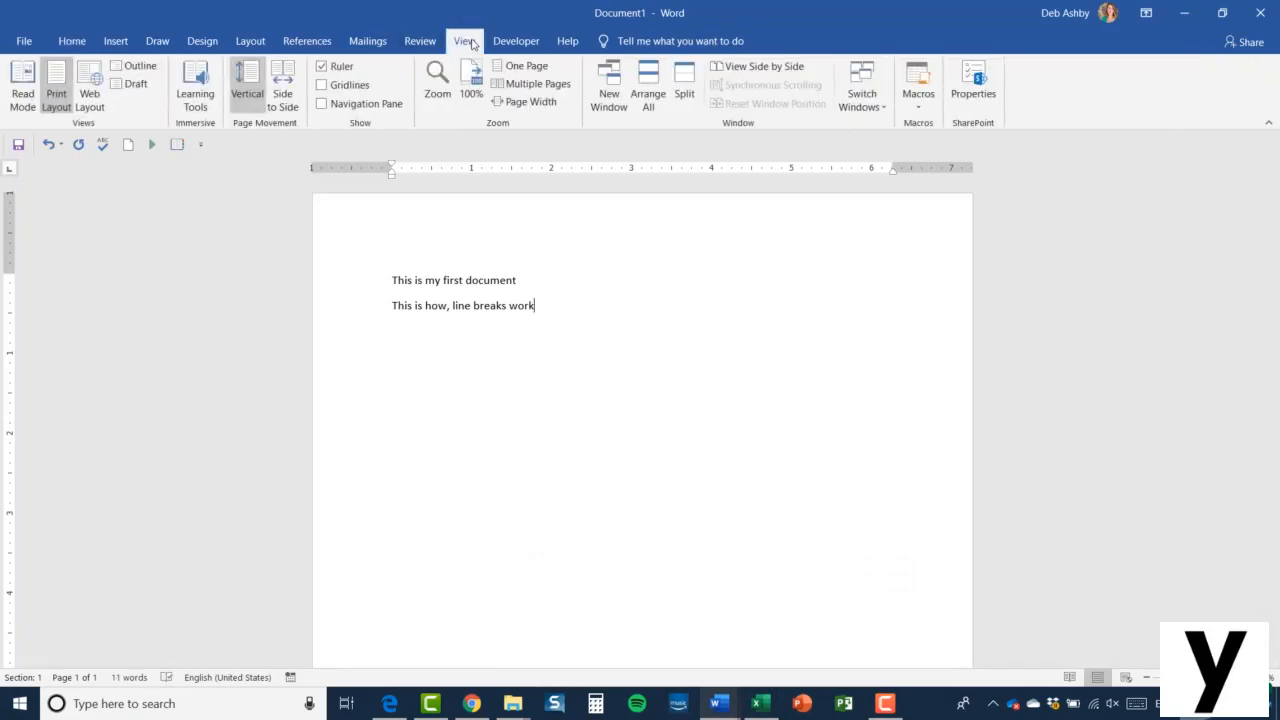
click(878, 107)
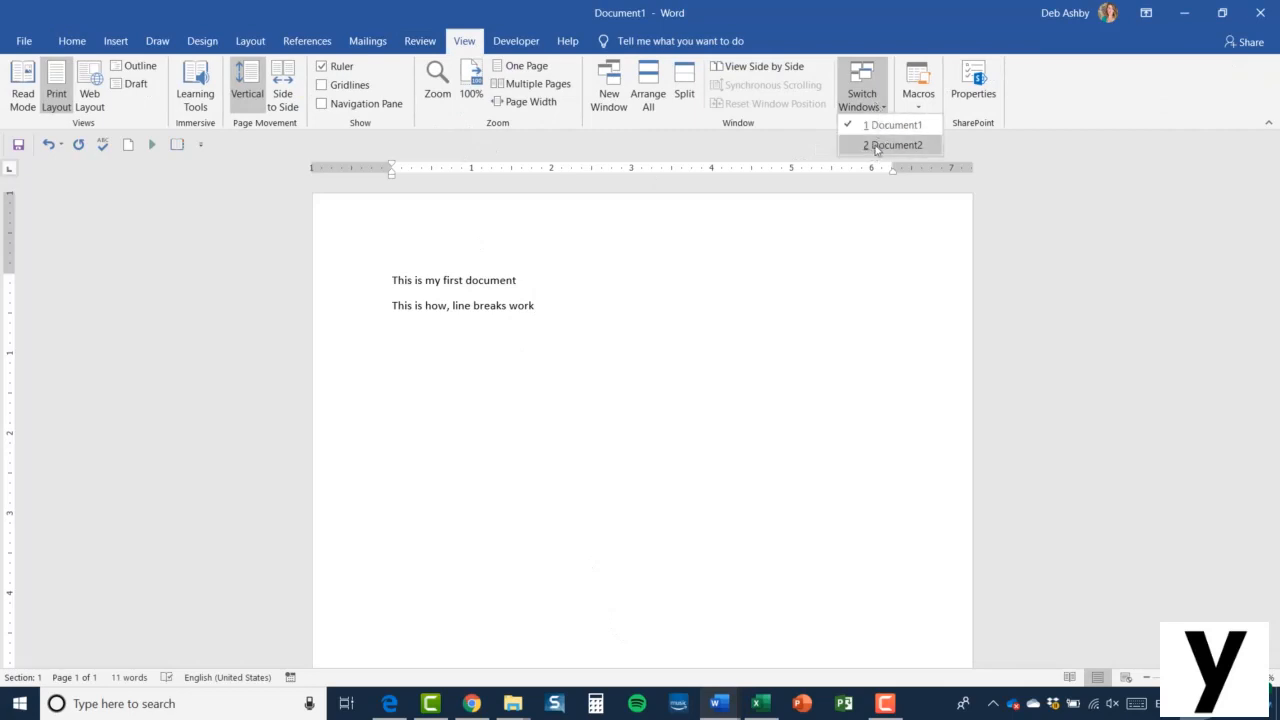
click(876, 145)
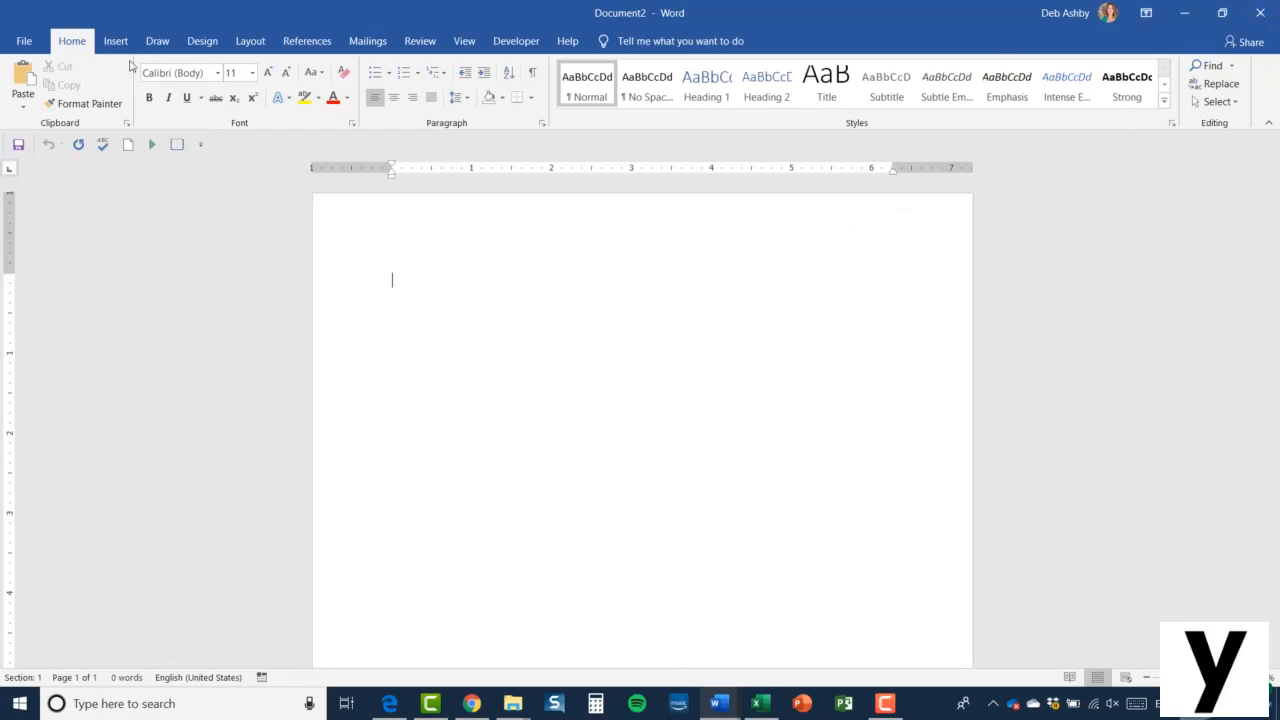
click(25, 42)
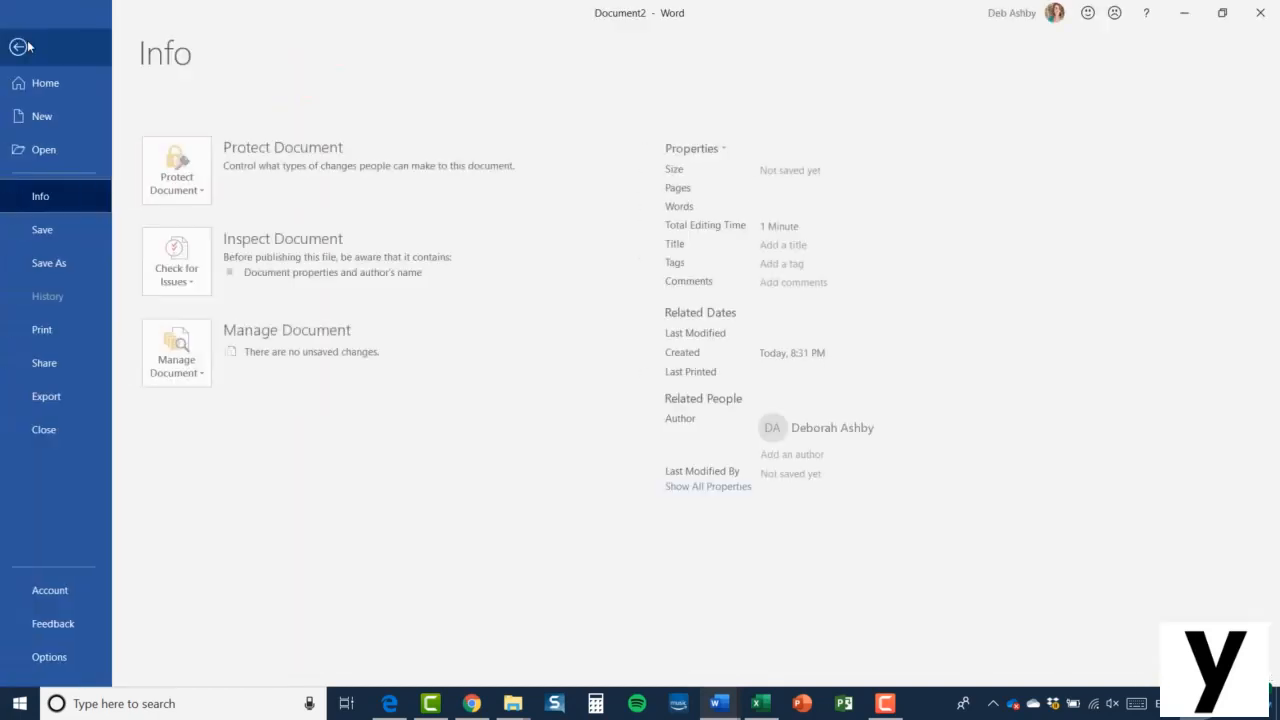
click(44, 432)
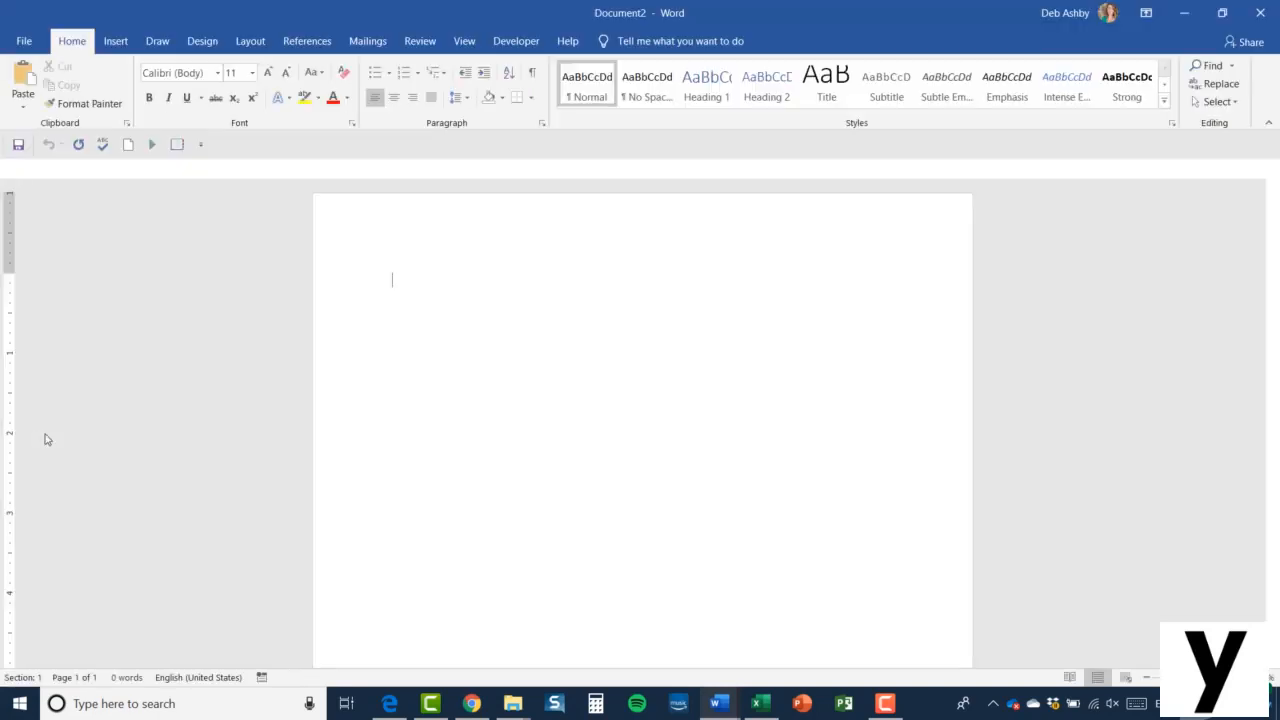